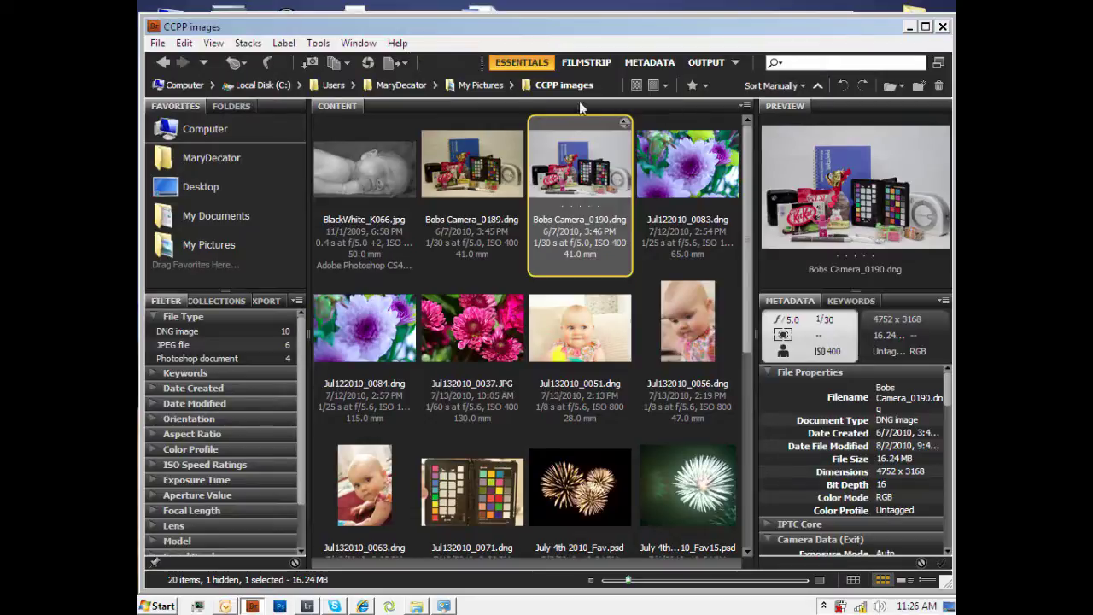
Open the Photo Downloader with Canon EOS DIGITAL REBEL XT as the source camera
{"action": "left_click", "coordinate": [312, 65]}
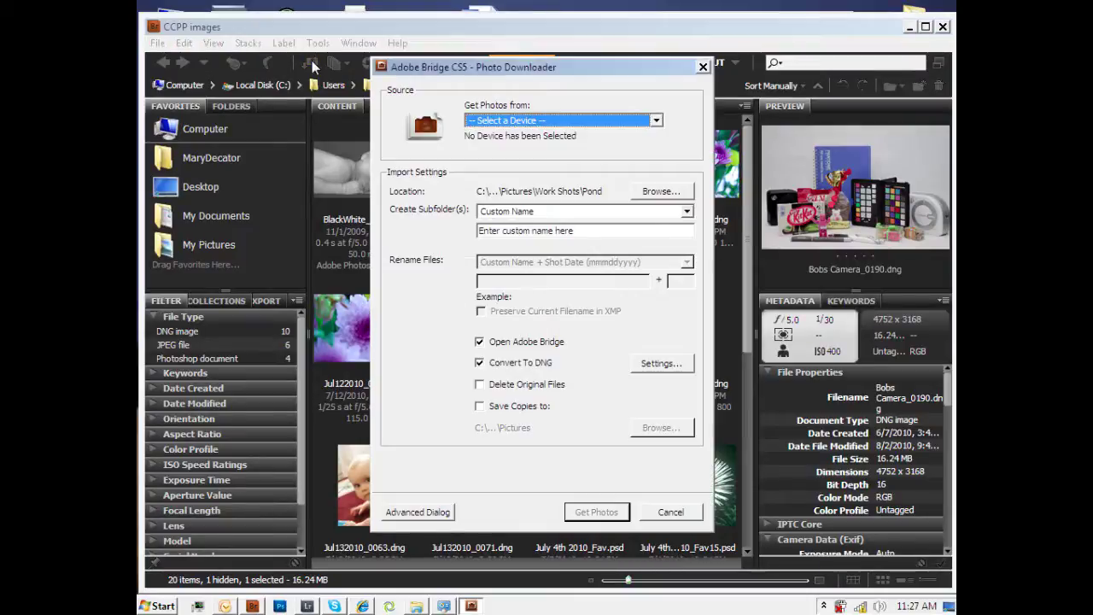
{"action": "left_click", "coordinate": [584, 120]}
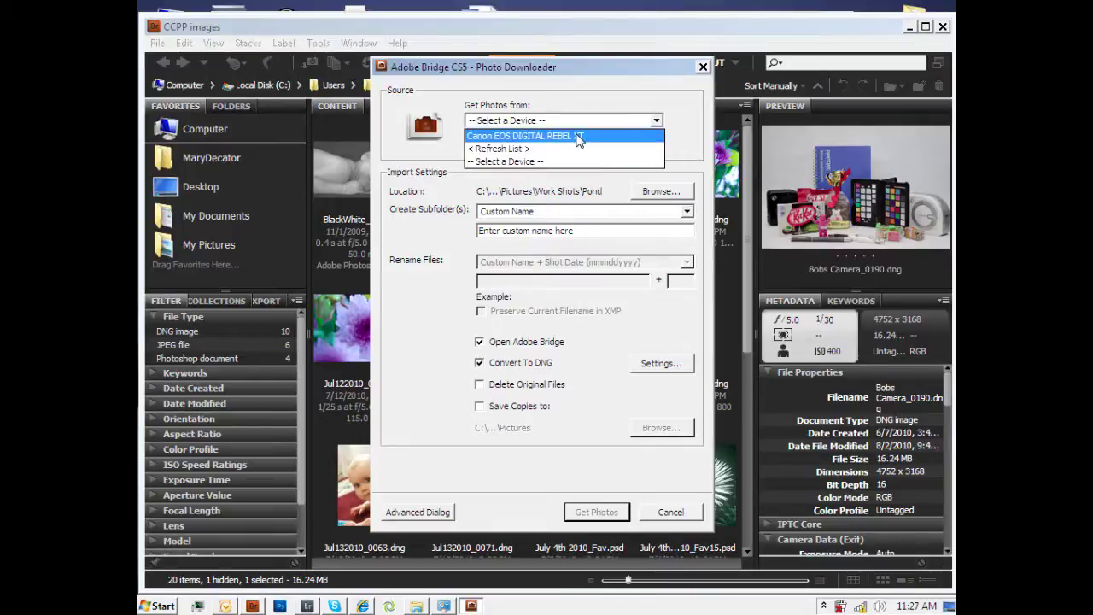
{"action": "left_click", "coordinate": [578, 136]}
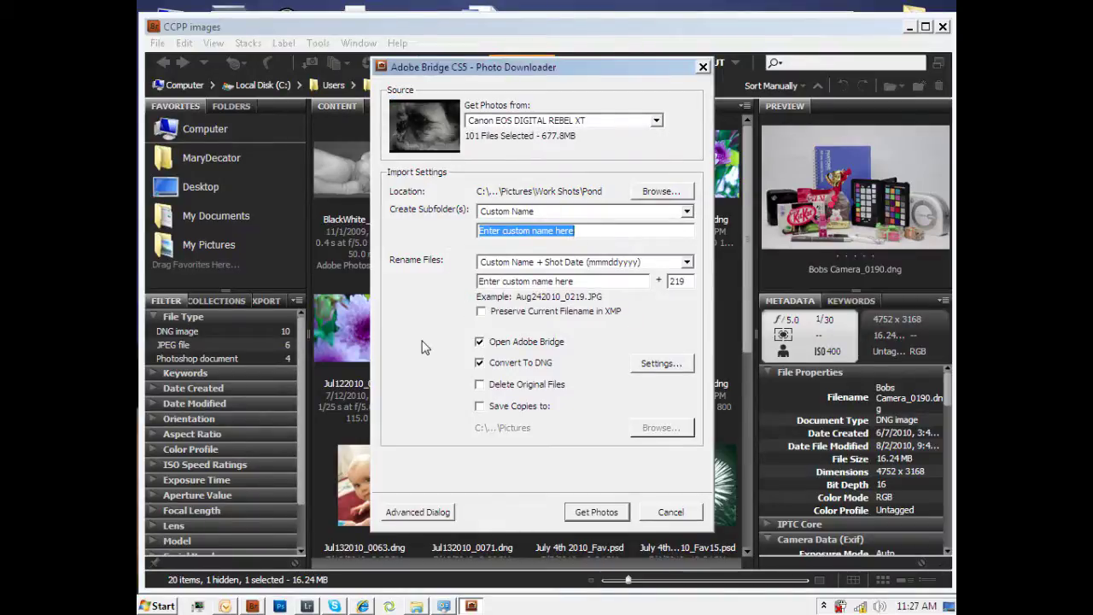
In the advanced downloader, name the import subfolder 'Test' and start getting the photos
{"action": "left_click", "coordinate": [417, 512]}
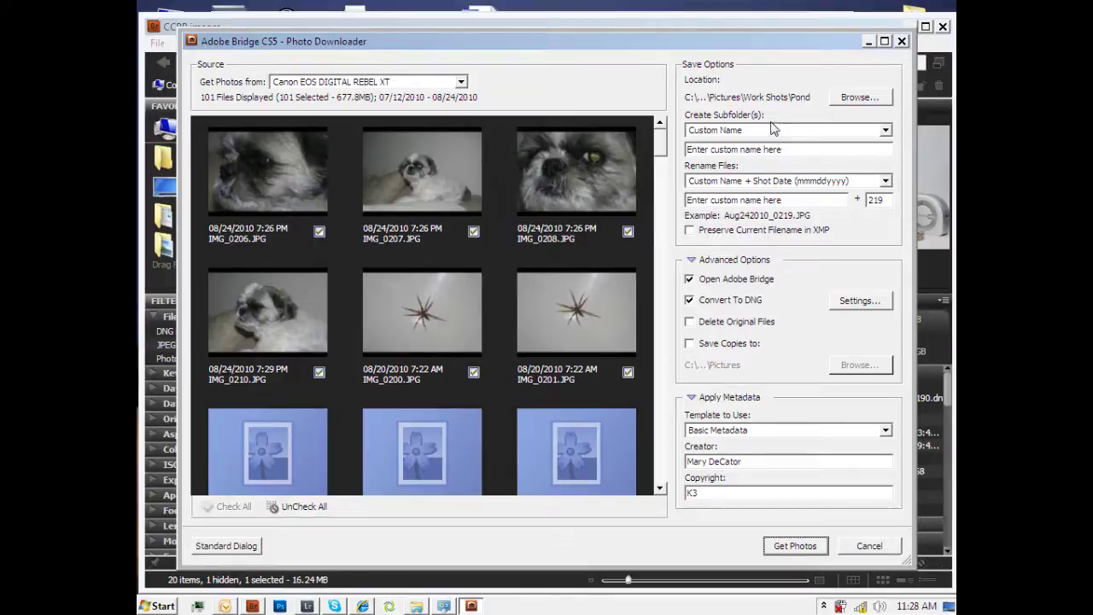
{"action": "left_click", "coordinate": [760, 154]}
{"action": "left_click", "coordinate": [799, 151]}
{"action": "key", "text": "BackSpace"}
{"action": "key", "text": "BackSpace"}
{"action": "key", "text": "BackSpace"}
{"action": "key", "text": "BackSpace"}
{"action": "key", "text": "BackSpace"}
{"action": "key", "text": "BackSpace"}
{"action": "key", "text": "BackSpace"}
{"action": "key", "text": "BackSpace"}
{"action": "key", "text": "BackSpace"}
{"action": "key", "text": "BackSpace"}
{"action": "key", "text": "BackSpace"}
{"action": "key", "text": "BackSpace"}
{"action": "key", "text": "BackSpace"}
{"action": "key", "text": "BackSpace"}
{"action": "key", "text": "BackSpace"}
{"action": "key", "text": "BackSpace"}
{"action": "key", "text": "BackSpace"}
{"action": "key", "text": "BackSpace"}
{"action": "key", "text": "BackSpace"}
{"action": "key", "text": "BackSpace"}
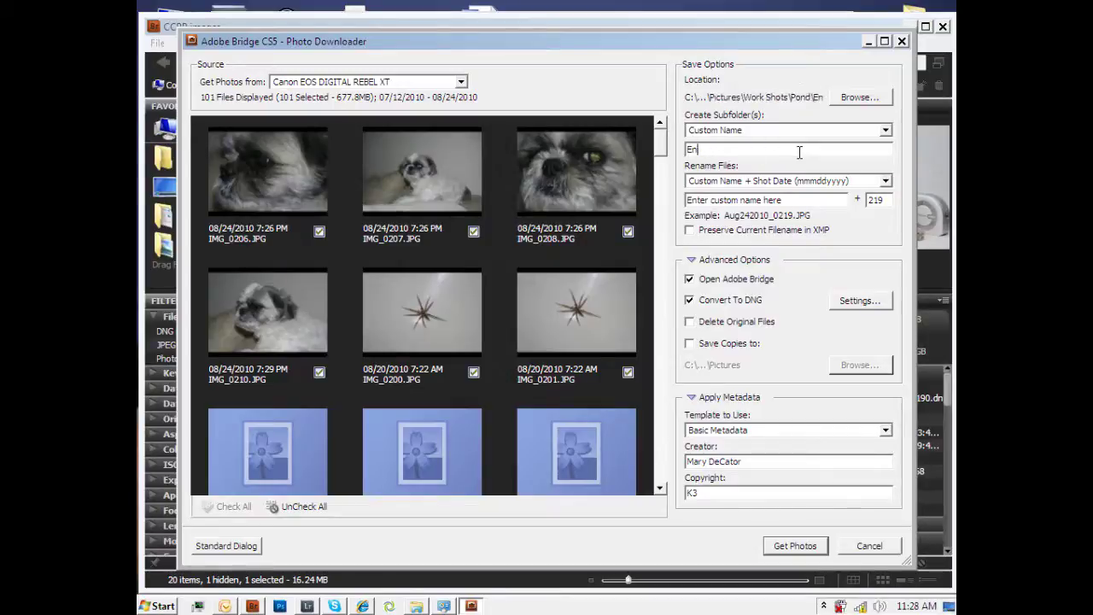
{"action": "type", "text": "Test"}
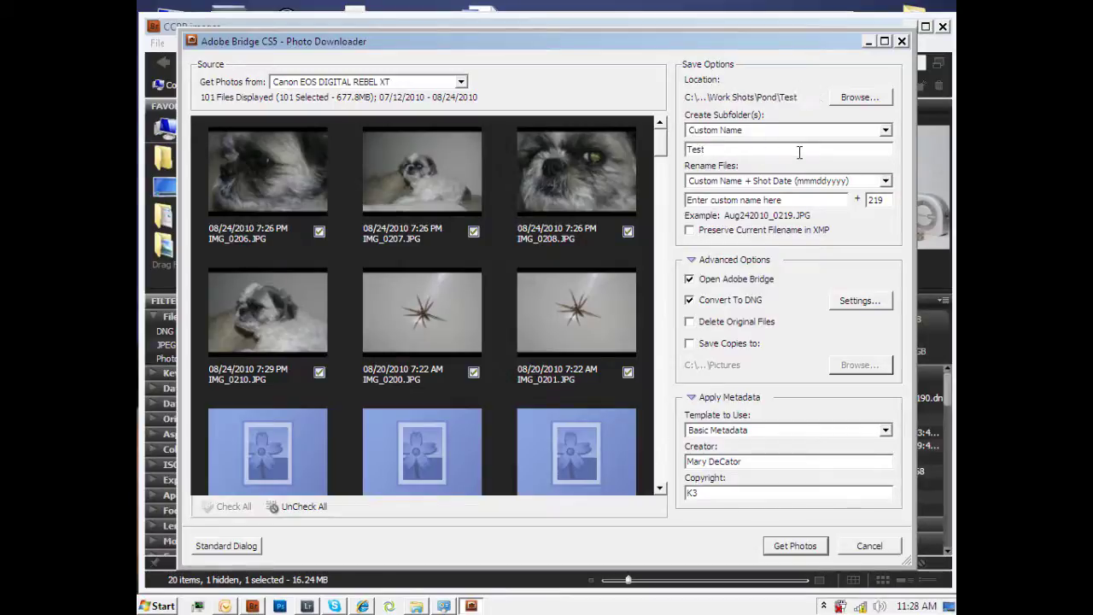
{"action": "left_click", "coordinate": [783, 552]}
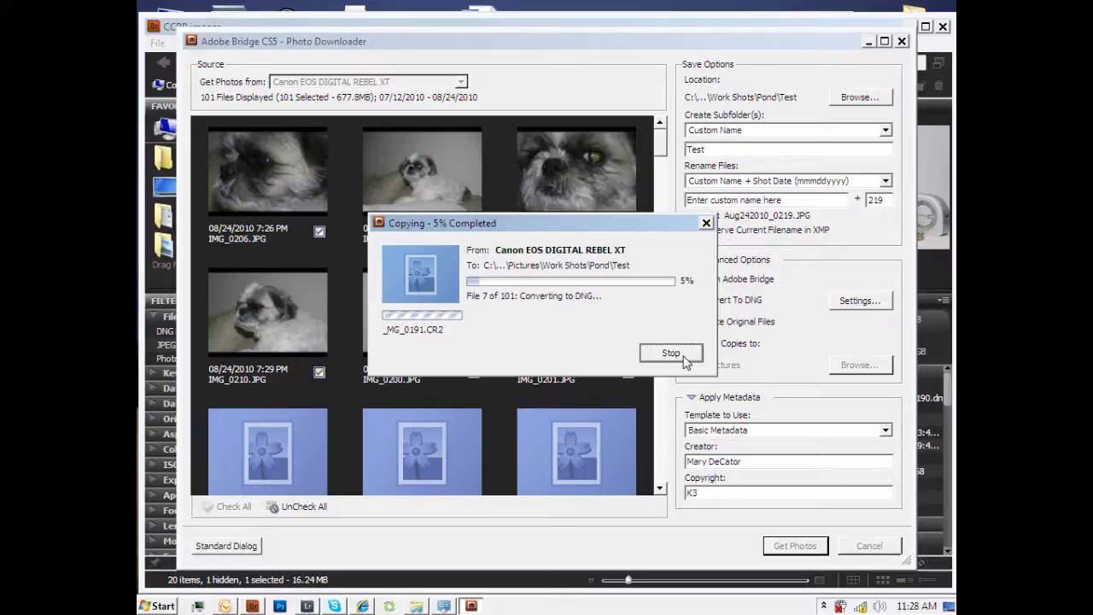
Stop the in-progress photo copy and dismiss the alert, closing the downloader
{"action": "left_click", "coordinate": [684, 359]}
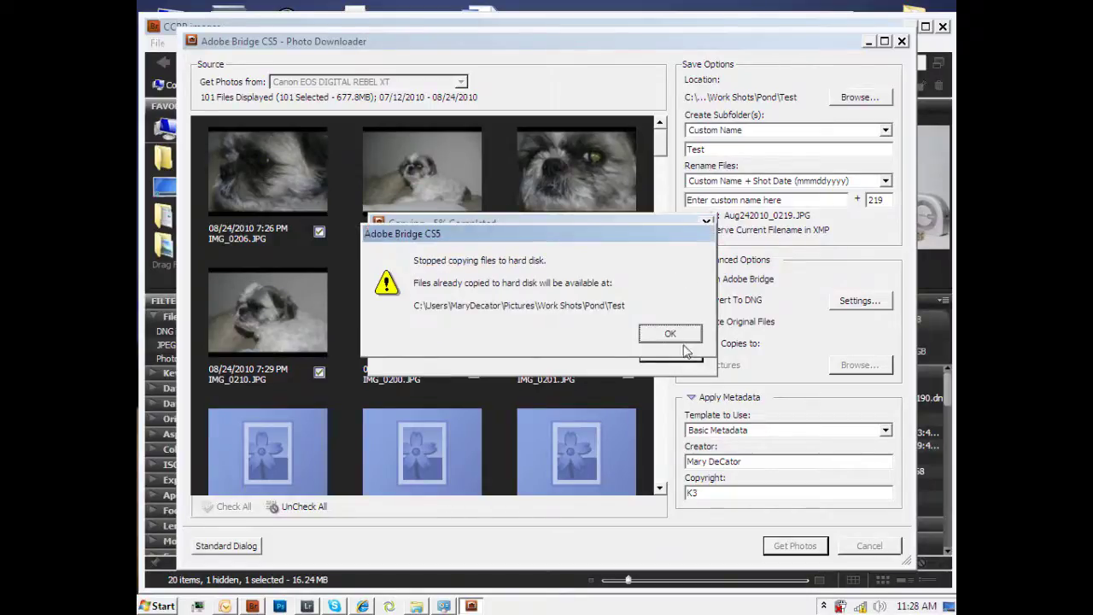
{"action": "left_click", "coordinate": [682, 332]}
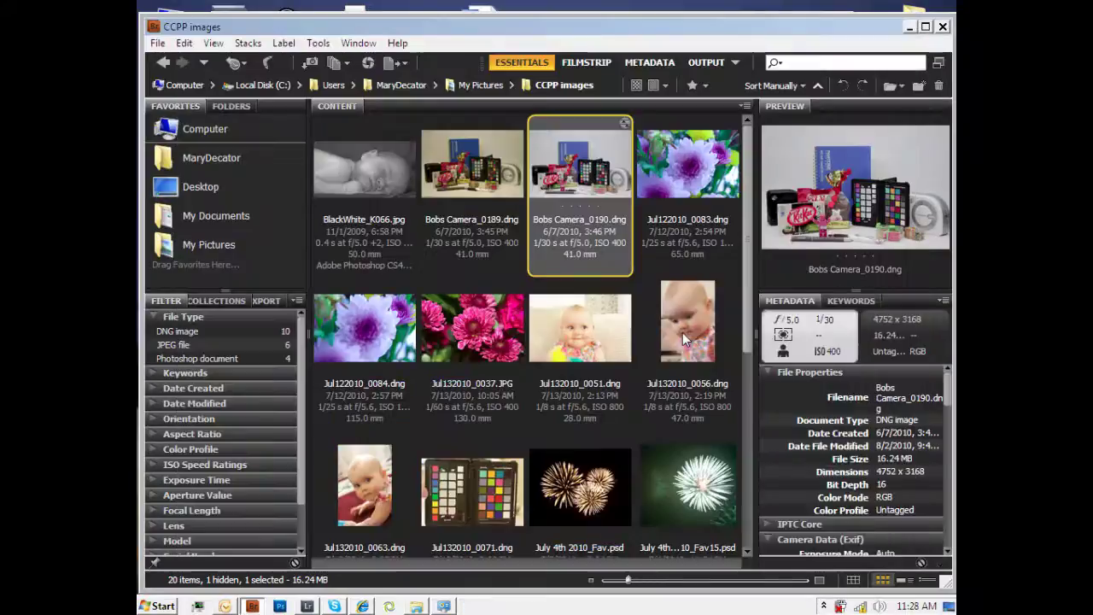